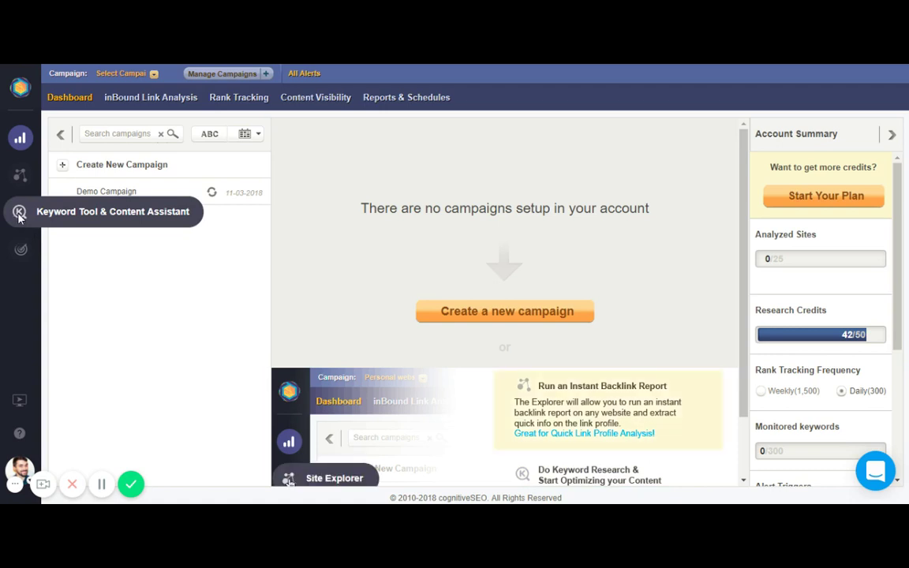
# Open the Keyword Tool & Content Assistant and submit 'rv accessories' for analysis
pyautogui.click(19, 213)
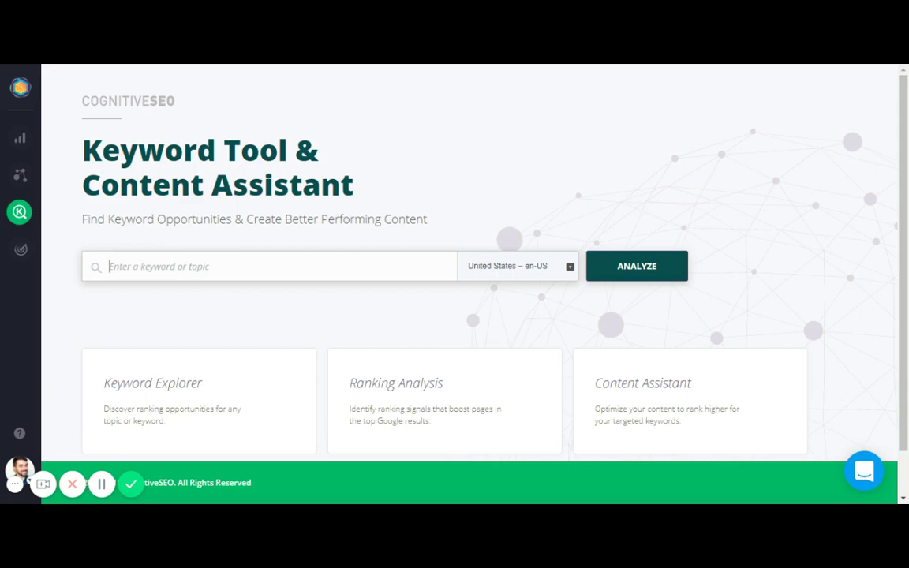
pyautogui.write('rv')
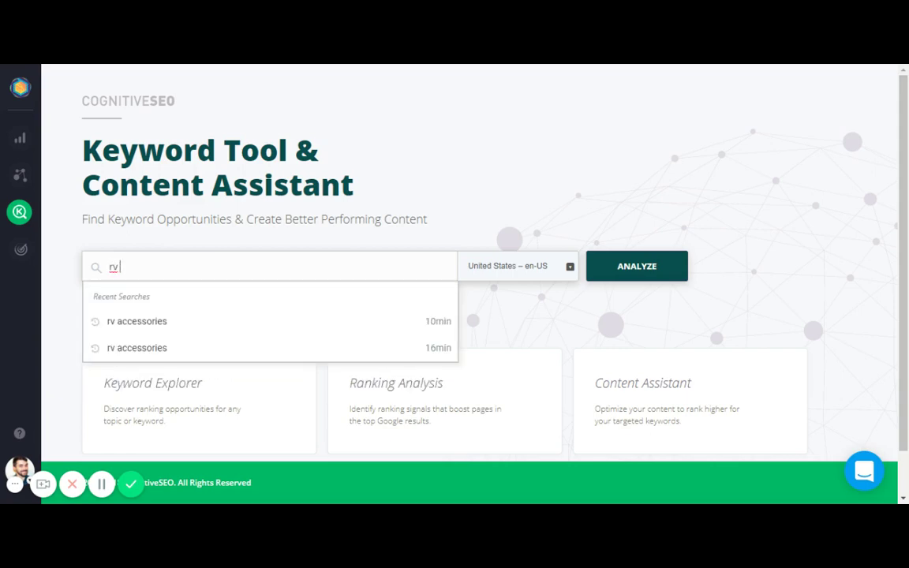
pyautogui.write(' accessories')
pyautogui.press('Return')
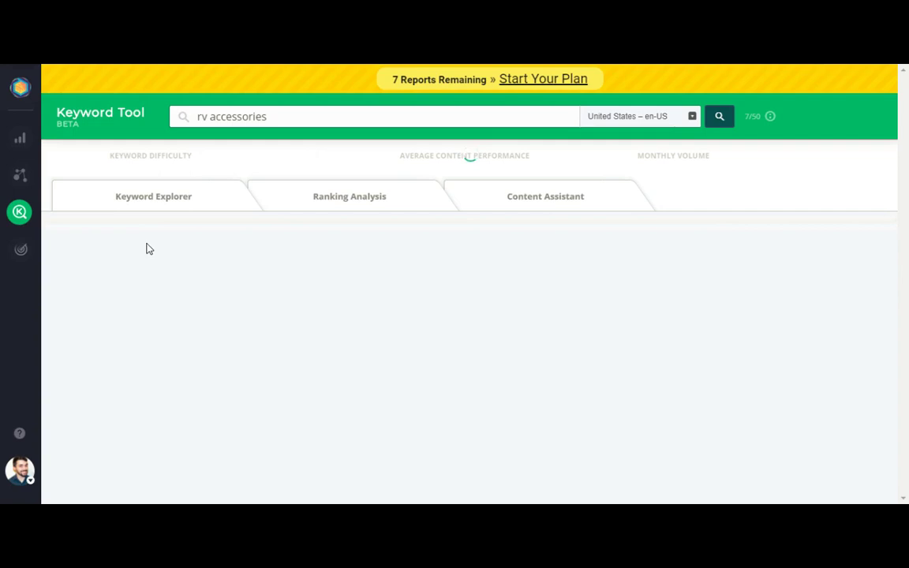
# Show the 597 keyword suggestions for 'rv accessories' and scroll through the table
pyautogui.click(162, 199)
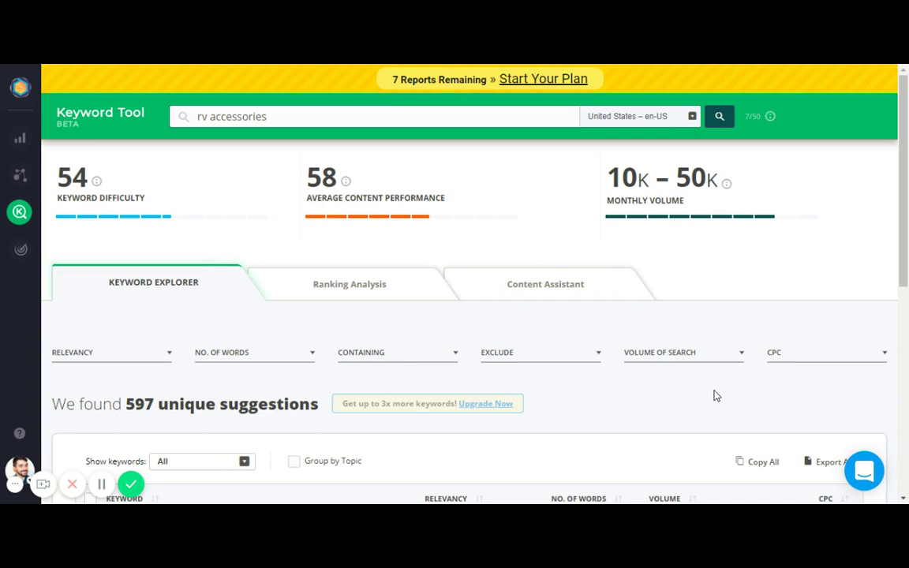
pyautogui.scroll(-2, 714, 396)
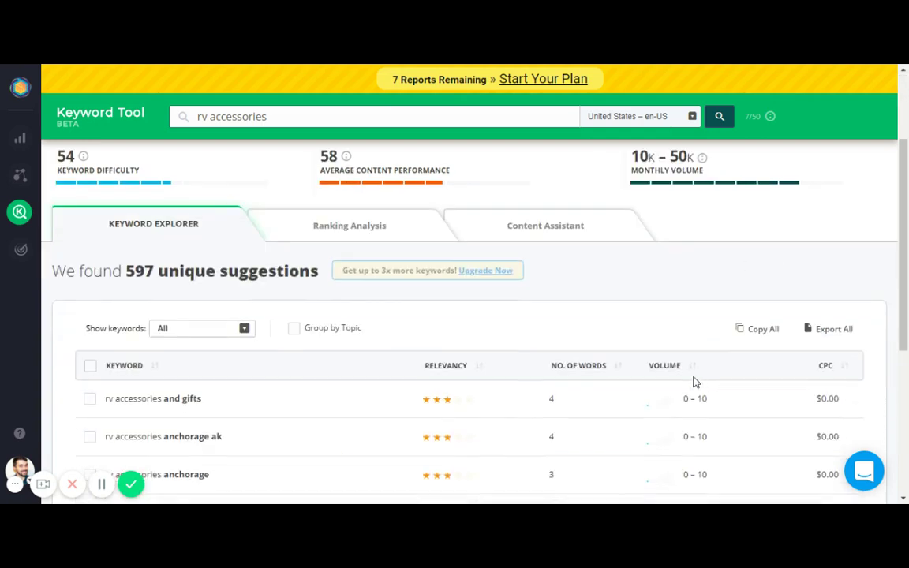
pyautogui.scroll(2, 647, 370)
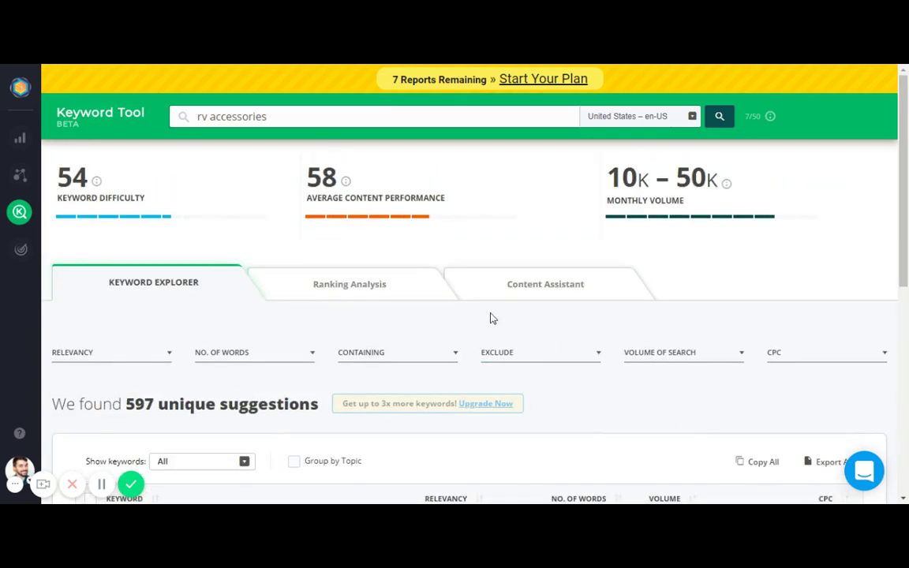
# Open Ranking Analysis and scroll through the top 20 organic pages for 'rv accessories'
pyautogui.click(374, 283)
pyautogui.scroll(-1, 419, 337)
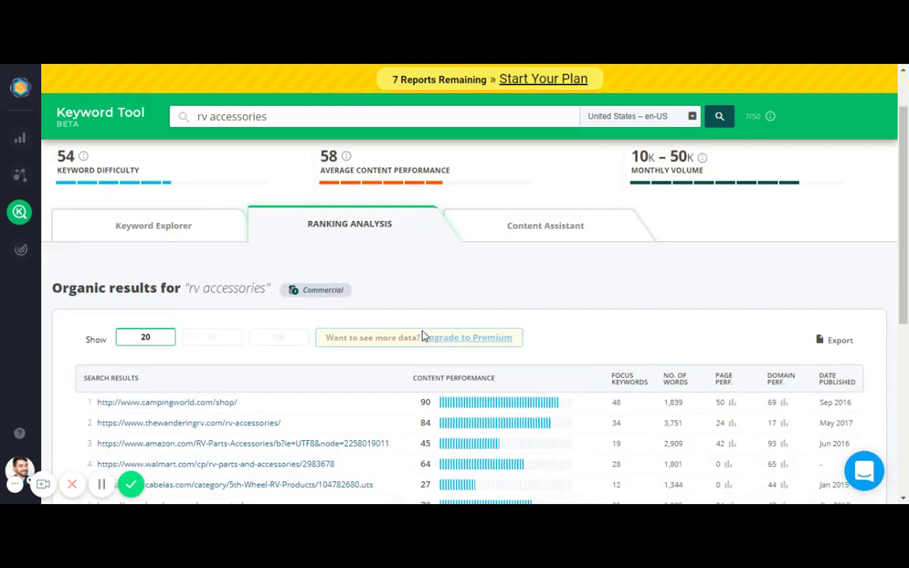
pyautogui.scroll(-1, 600, 315)
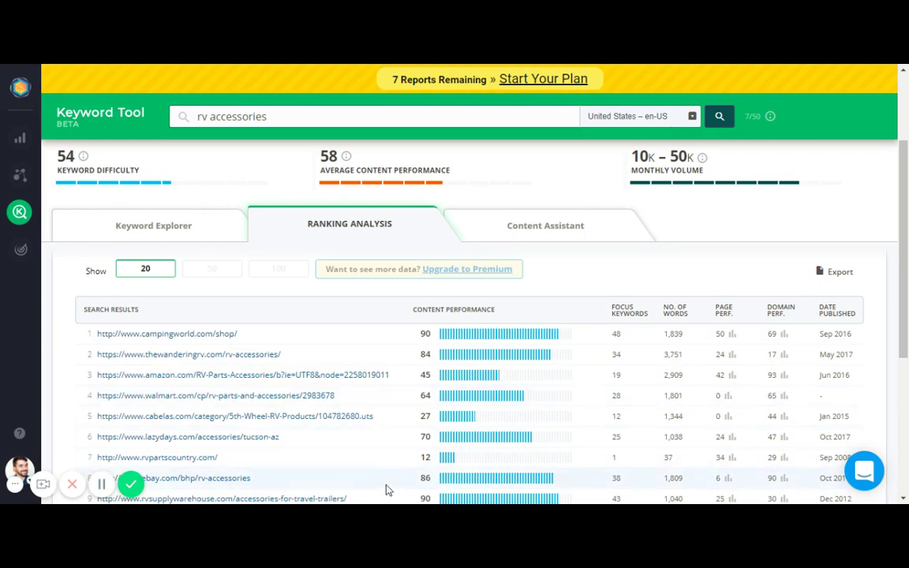
pyautogui.scroll(-1, 359, 436)
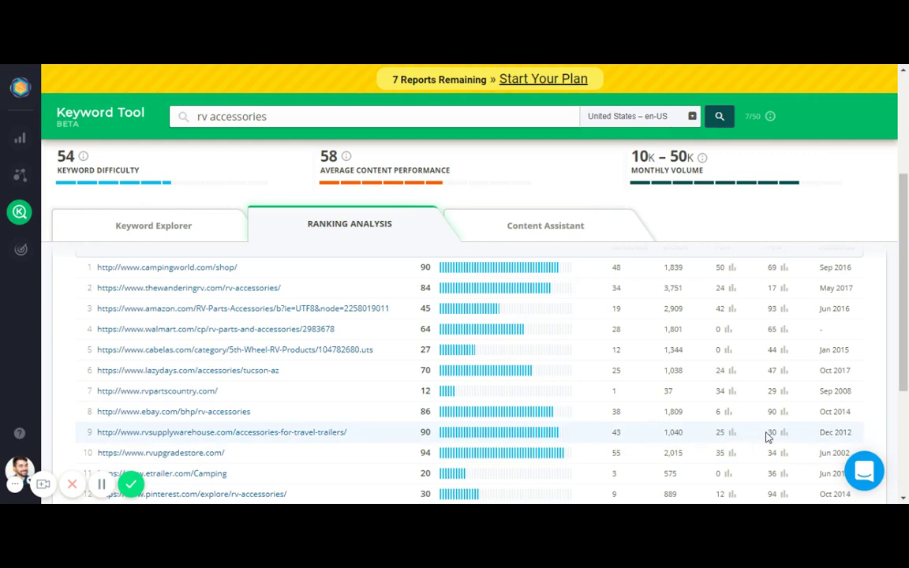
pyautogui.scroll(1, 766, 436)
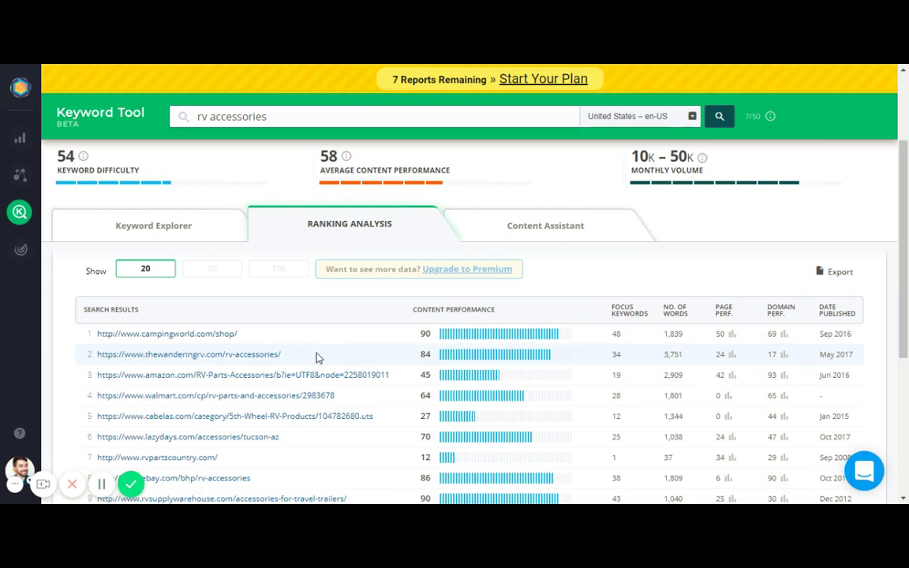
# Start a new content optimization and paste the RV accessories article into the Content box
pyautogui.click(536, 234)
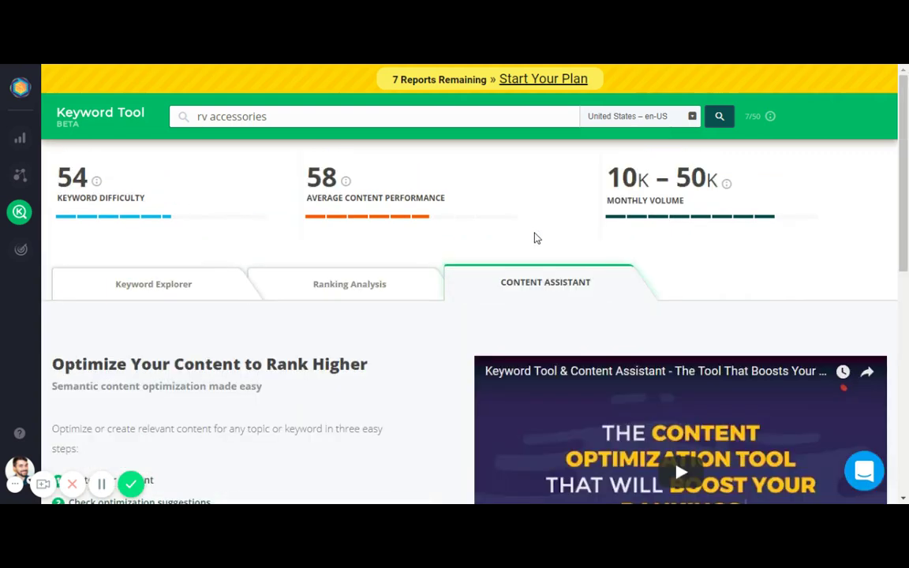
pyautogui.scroll(-2, 469, 363)
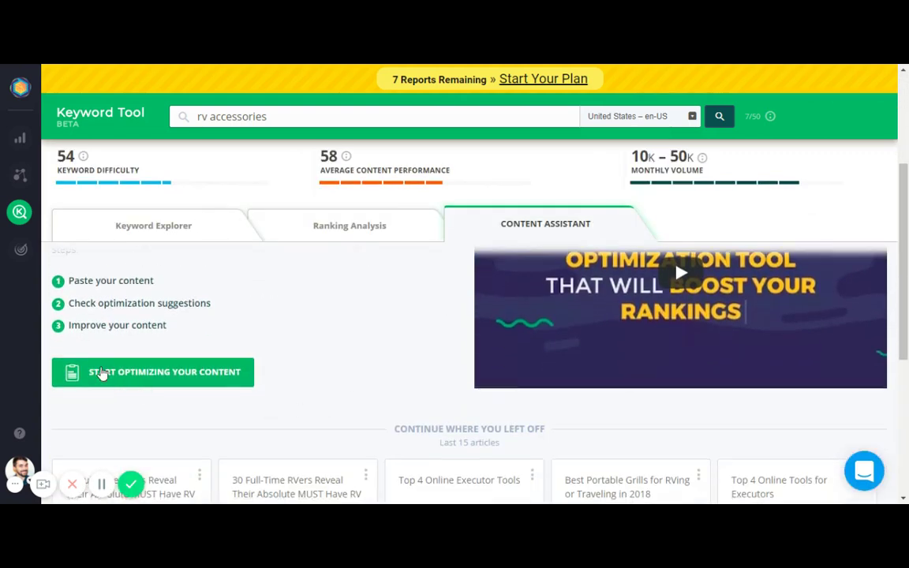
pyautogui.click(114, 375)
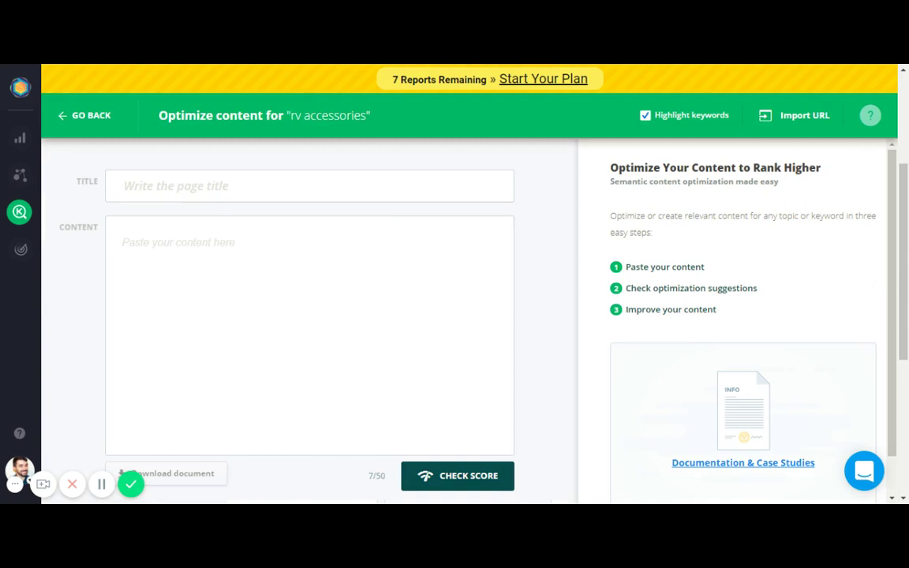
pyautogui.click(242, 269)
pyautogui.hotkey('ctrl', 'z')
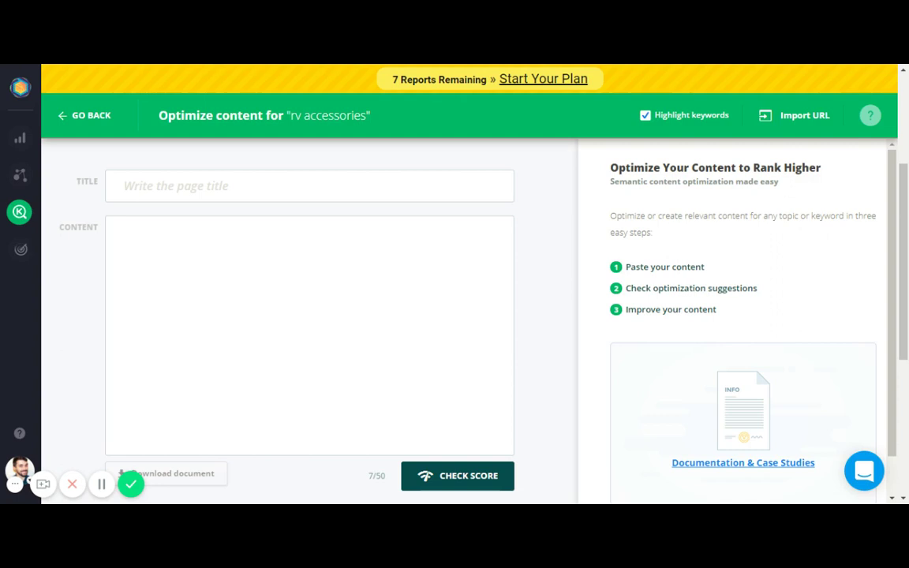
pyautogui.click(190, 261)
pyautogui.hotkey('ctrl', 'v')
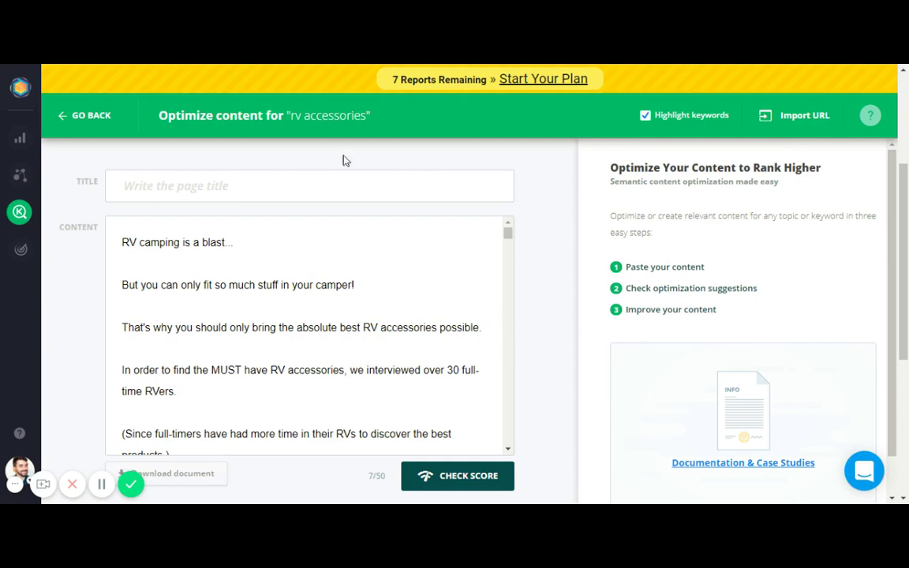
# Paste the title '30+ Full-Time RVers Reveal Their Absolute MUST Have RV Accessories'
pyautogui.click(162, 190)
pyautogui.hotkey('ctrl', 'v')
pyautogui.click(535, 258)
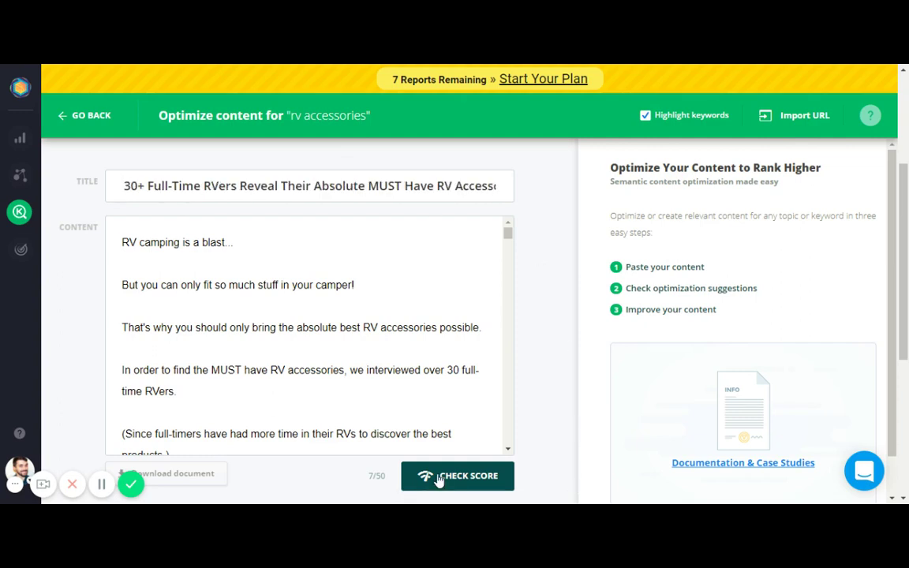
# Score the article against 'rv accessories': content performance 87, 34/95 focus keywords, 3539 words
pyautogui.click(439, 478)
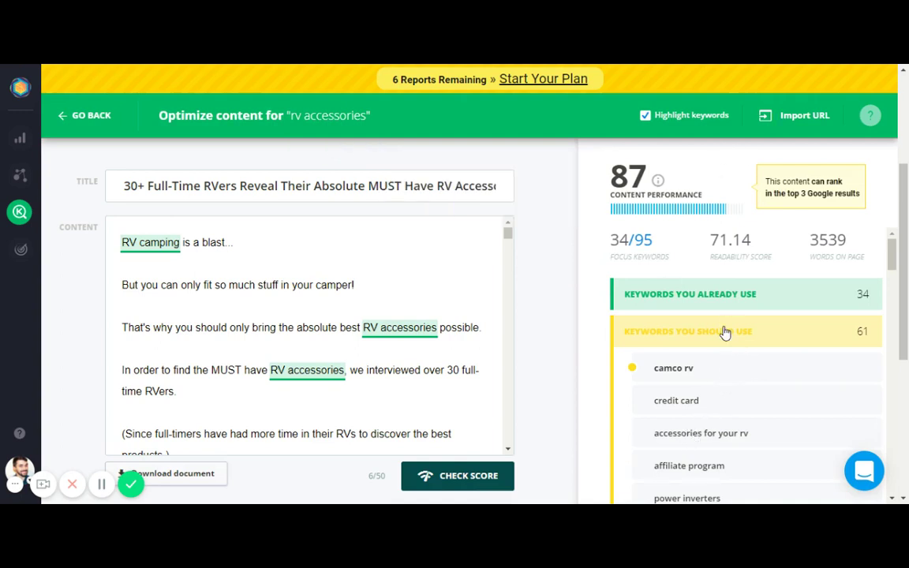
pyautogui.moveTo(722, 212)
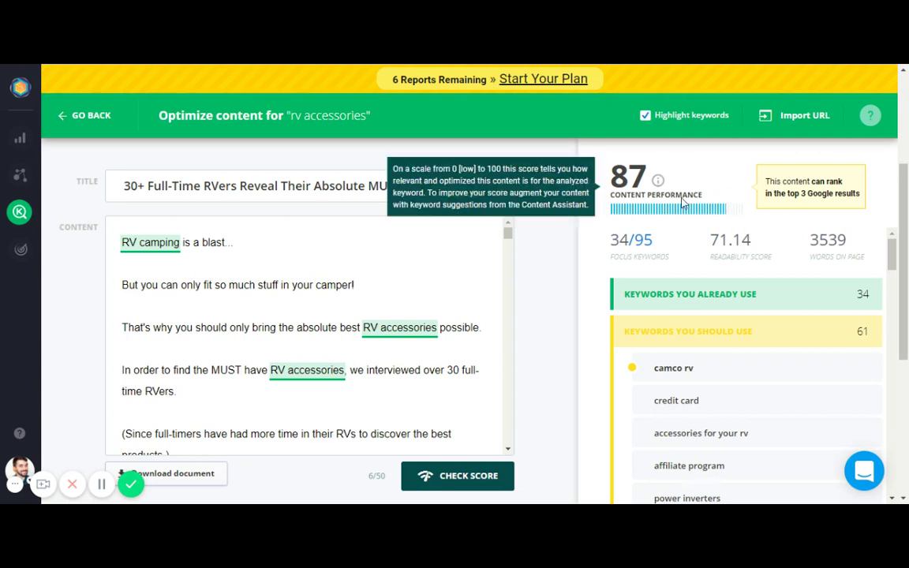
pyautogui.moveTo(620, 245)
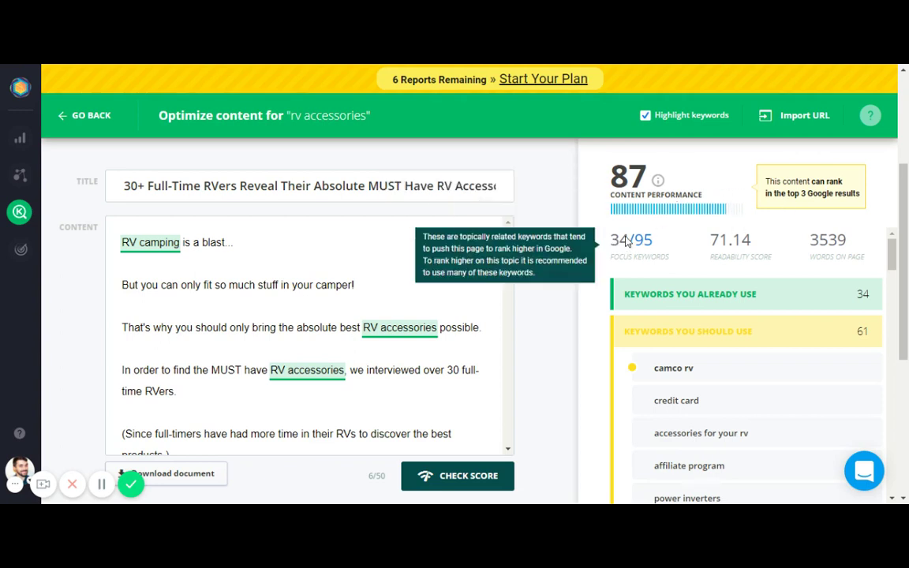
# Collapse the already-used keywords and expand the 61 suggested keywords like camco rv and credit card
pyautogui.click(704, 294)
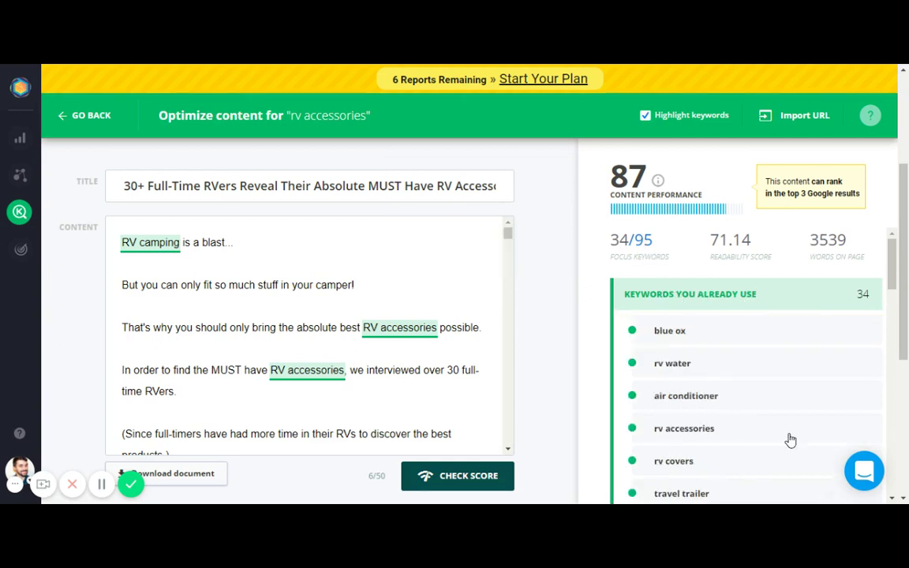
pyautogui.click(693, 295)
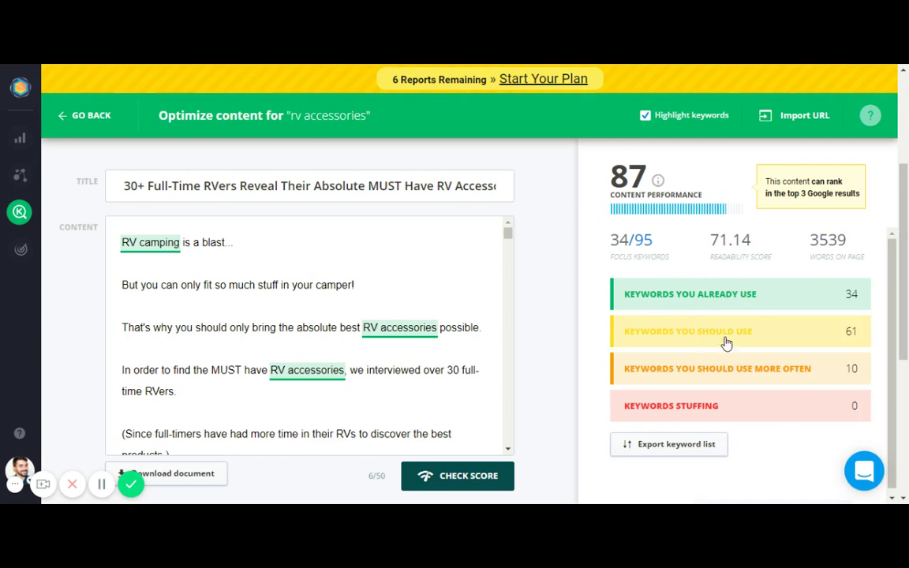
pyautogui.click(698, 341)
pyautogui.scroll(-2, 700, 344)
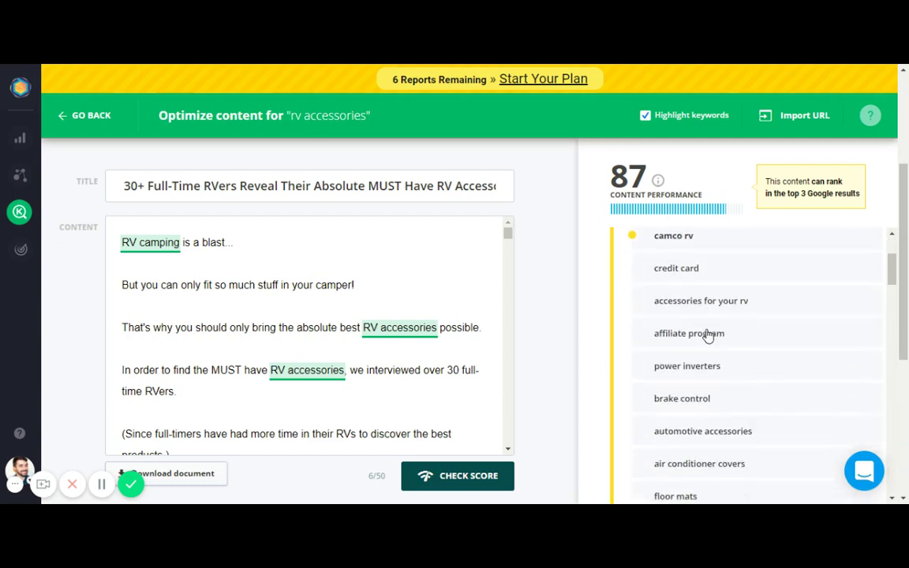
pyautogui.scroll(2, 692, 381)
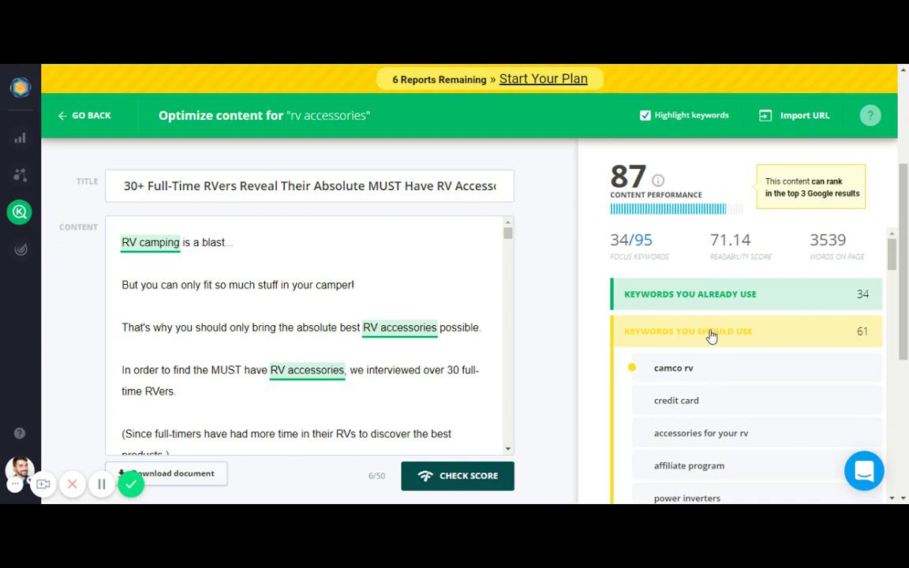
pyautogui.moveTo(738, 242)
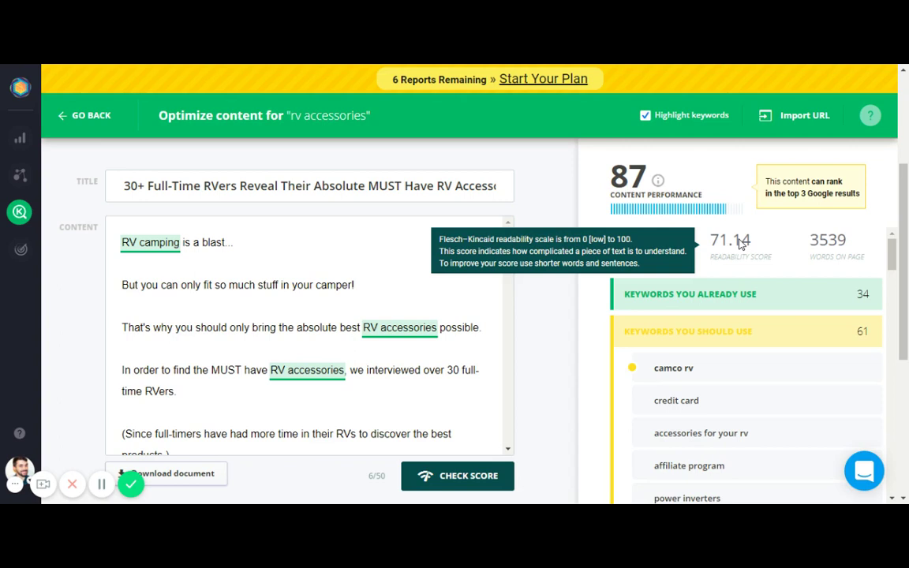
pyautogui.moveTo(841, 254)
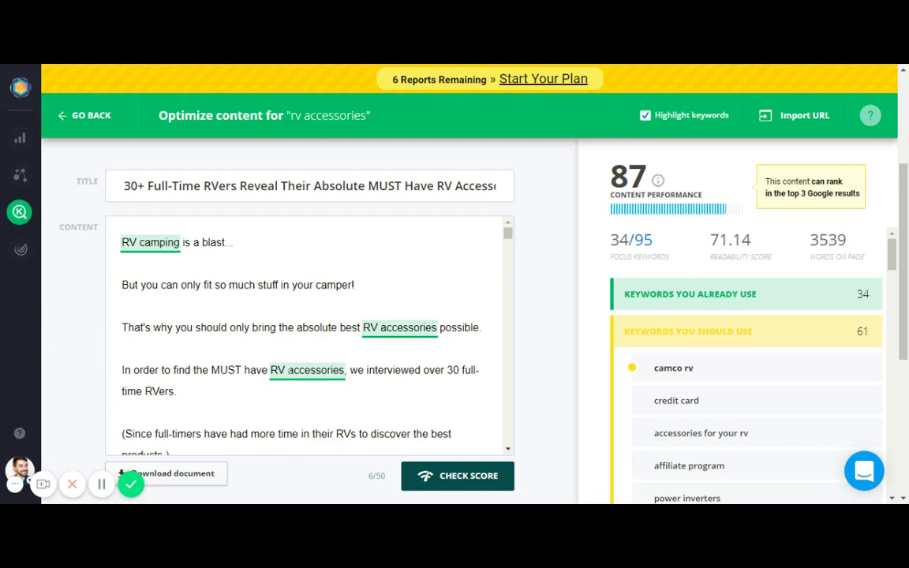
# Collapse the suggested keywords, then expand and collapse the 10 use-more-often keywords
pyautogui.scroll(-1, 164, 371)
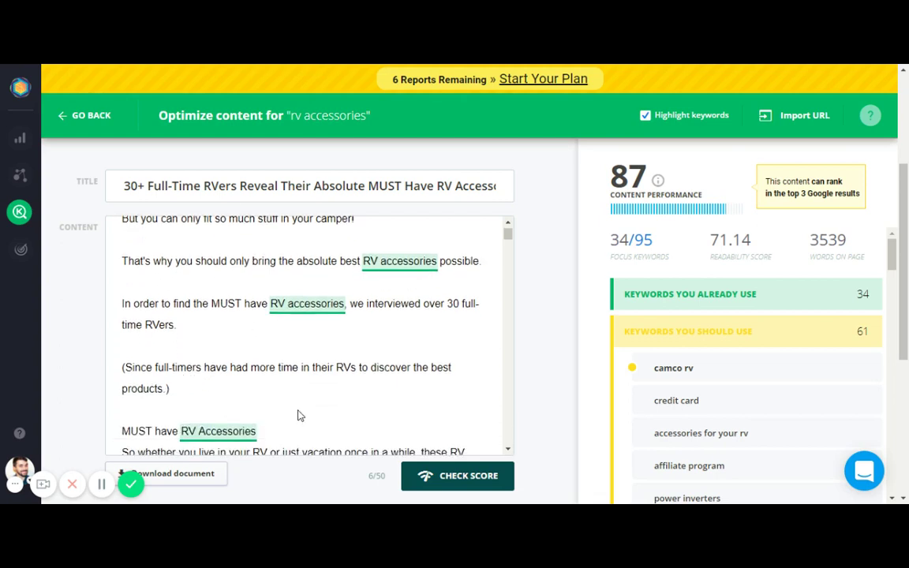
pyautogui.scroll(1, 296, 351)
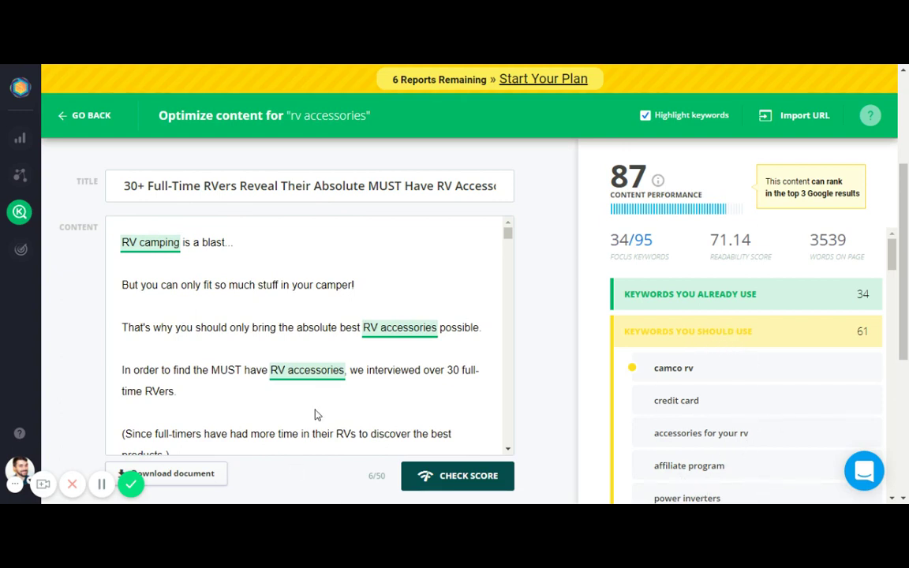
pyautogui.click(750, 333)
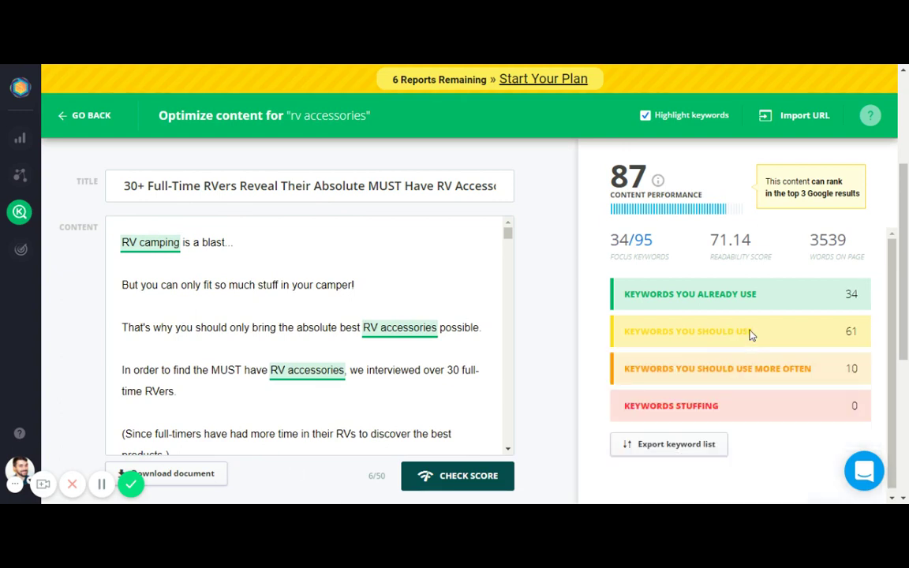
pyautogui.click(812, 380)
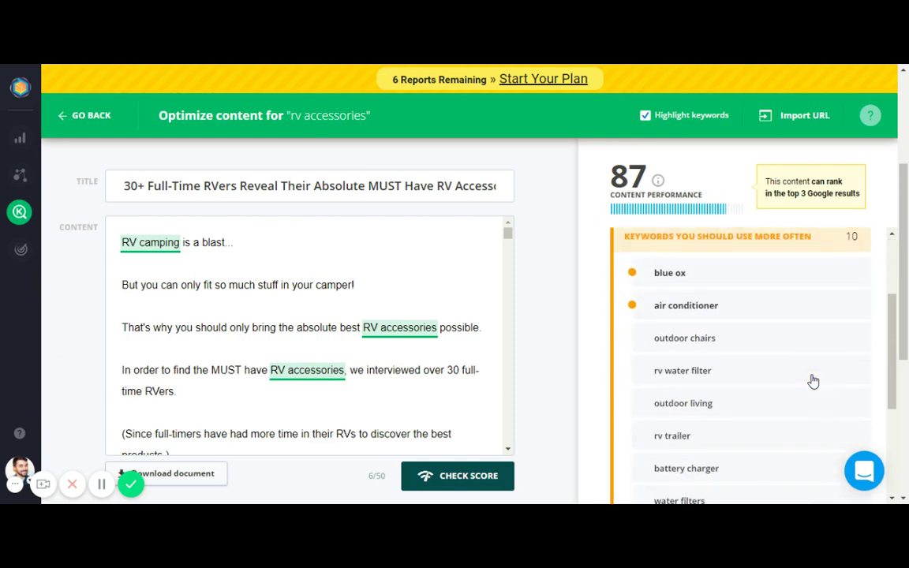
pyautogui.scroll(1, 781, 375)
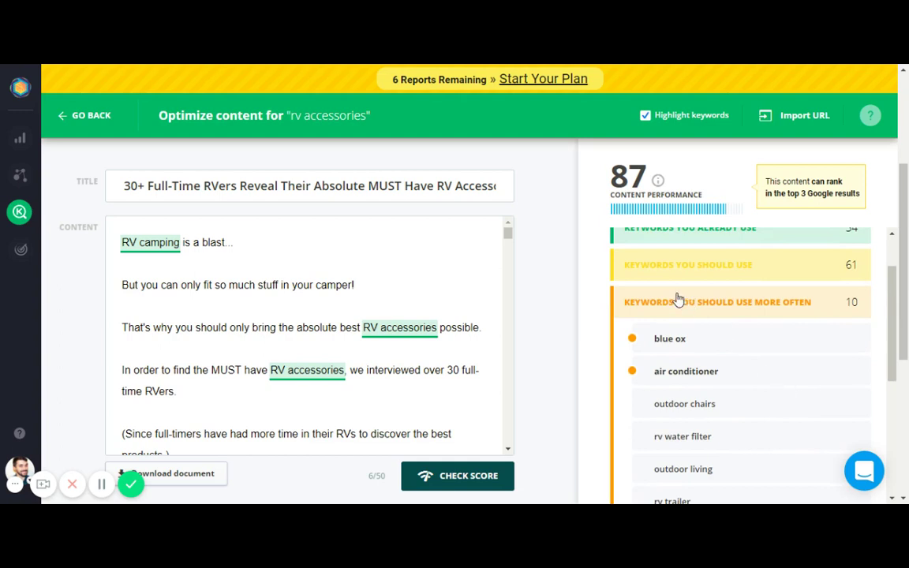
pyautogui.moveTo(630, 343)
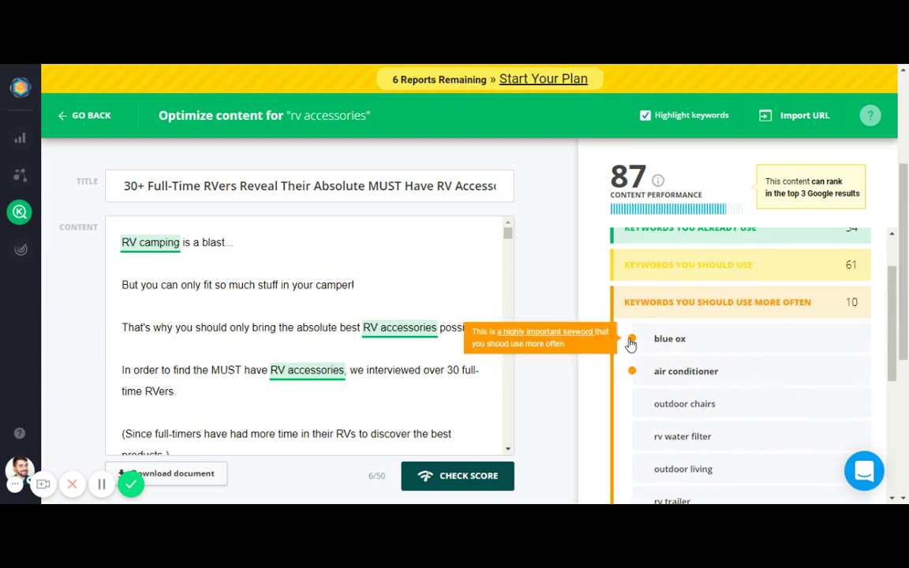
pyautogui.click(698, 303)
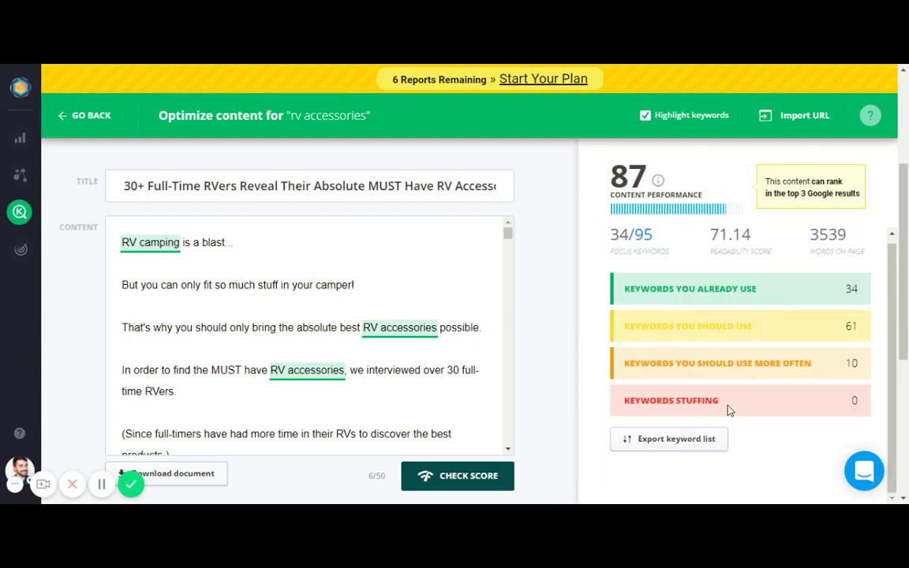